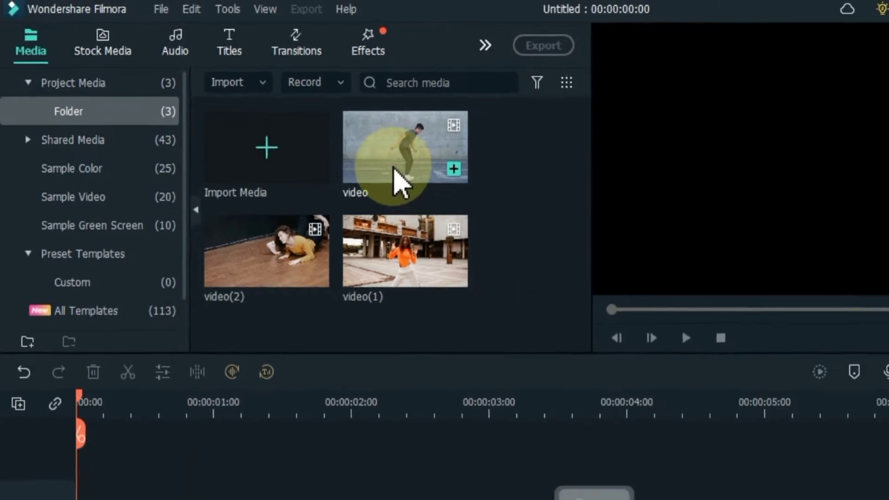
Place the 'video' clip at the start of track 1 and scrub through it
drag(480, 193, 88, 408)
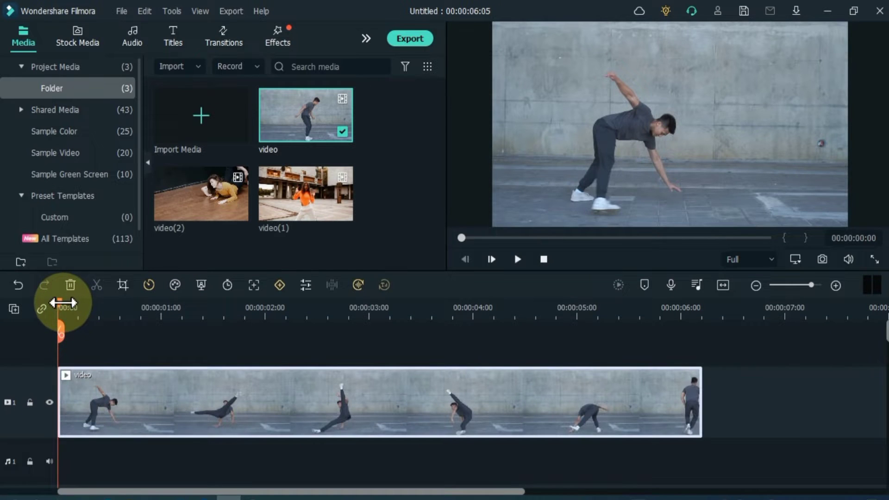
drag(61, 303, 211, 305)
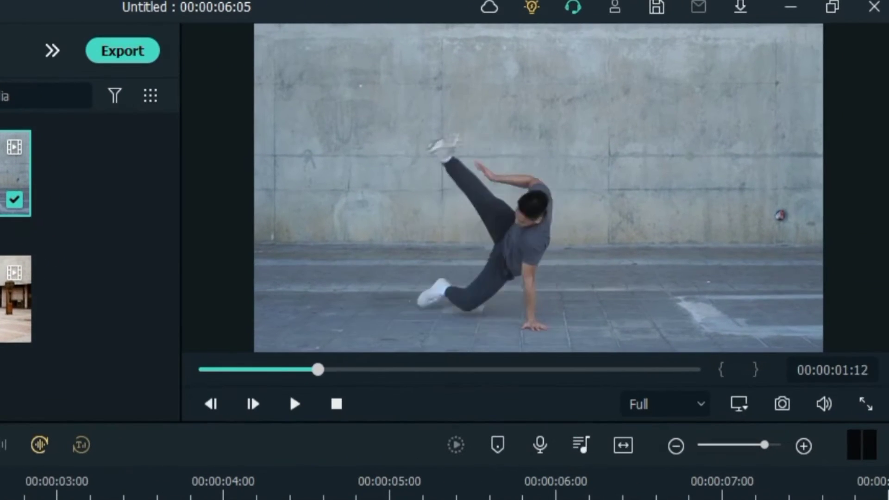
drag(0, 484, 579, 497)
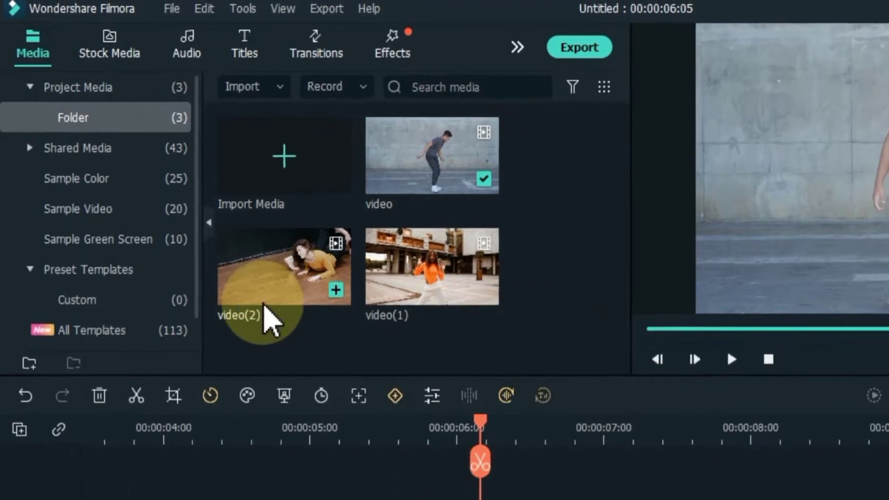
Add video(2) right after 'video' and preview its dancers
drag(264, 304, 497, 499)
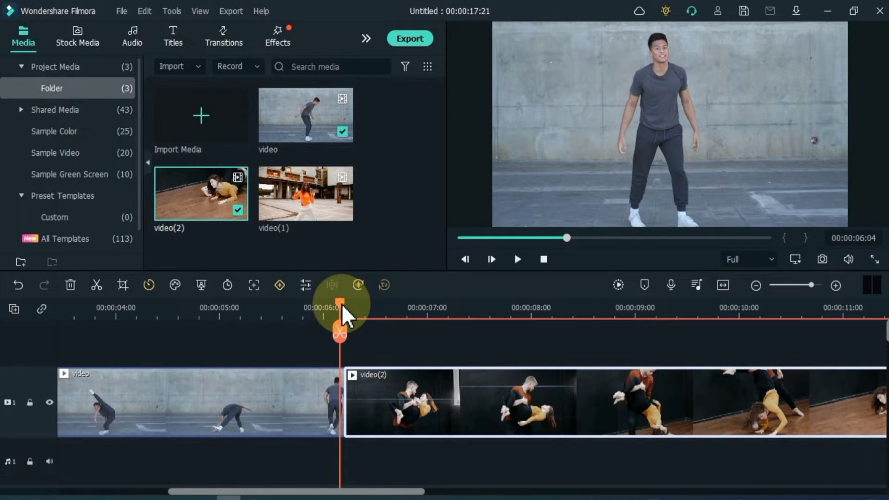
drag(343, 306, 778, 320)
drag(446, 493, 621, 481)
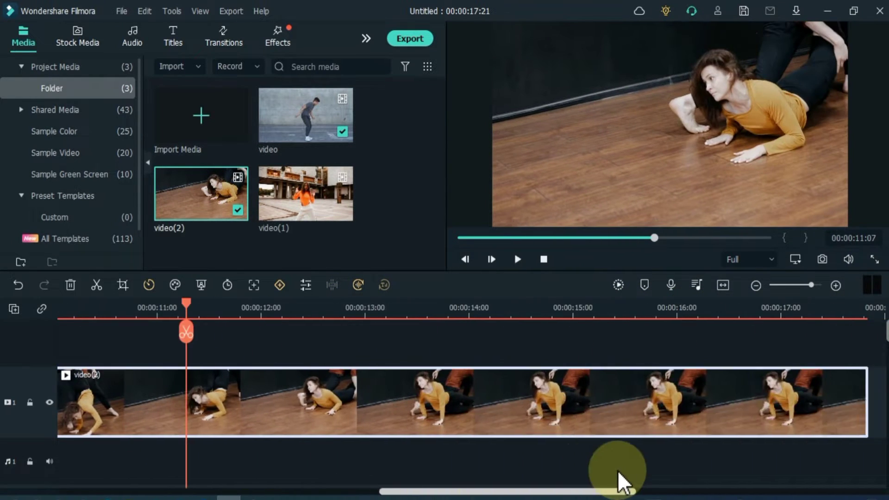
click(699, 289)
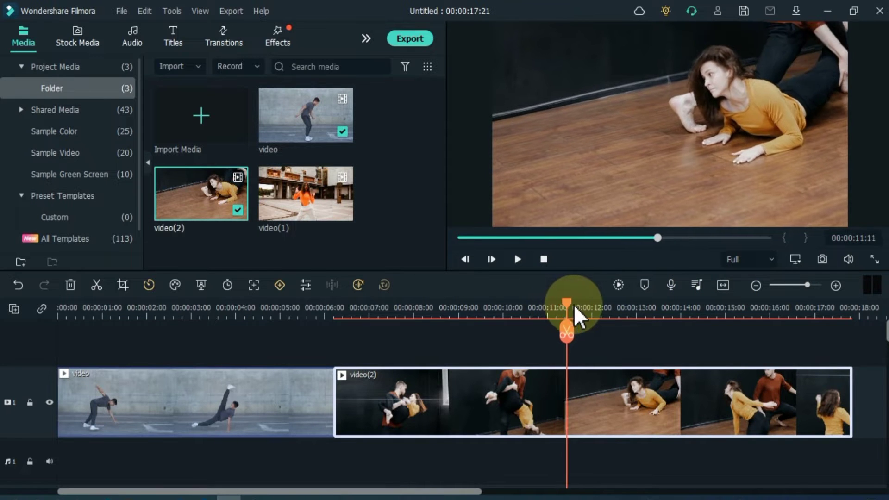
drag(579, 319, 856, 332)
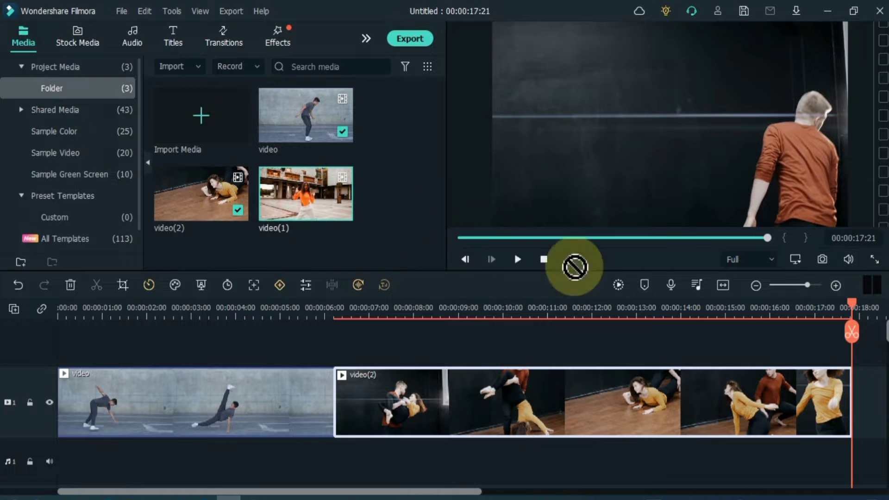
Append video(1) at the end of the sequence and preview it
drag(575, 267, 799, 407)
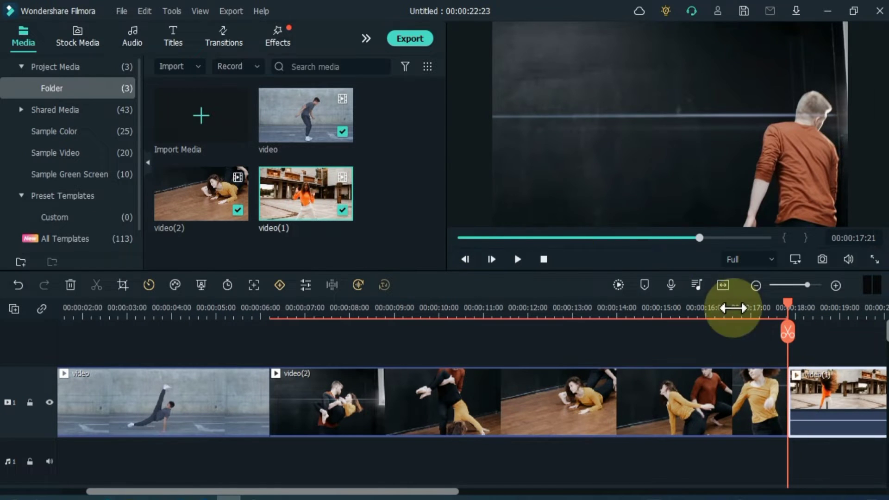
scroll(733, 308, down, 1)
drag(680, 310, 43, 342)
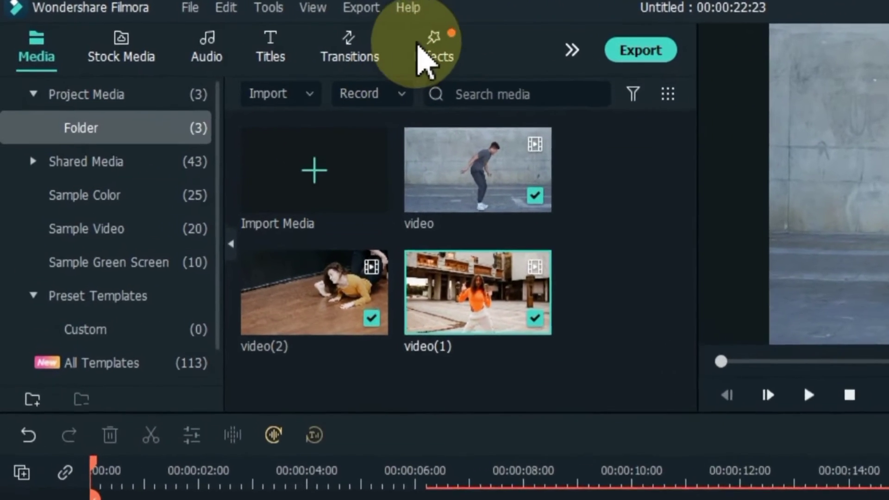
Show the AI Portrait effects in the Effects library and scroll down to Beam E 04
click(280, 35)
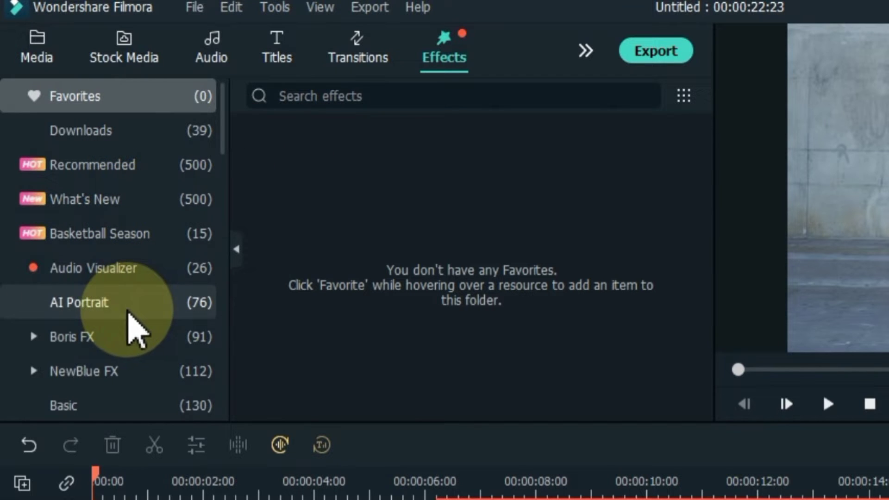
click(136, 306)
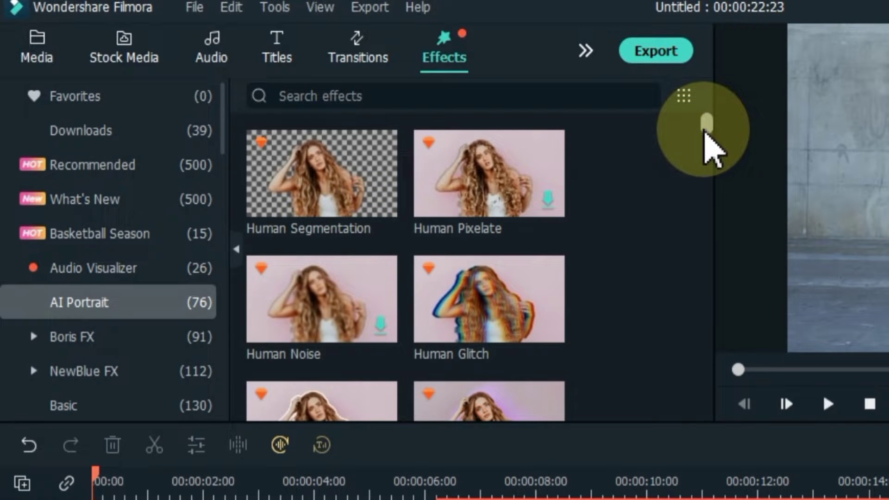
mouse_move(706, 132)
mouse_down()
mouse_move(718, 318)
mouse_move(744, 417)
mouse_move(727, 361)
mouse_move(723, 182)
mouse_move(708, 156)
mouse_up()
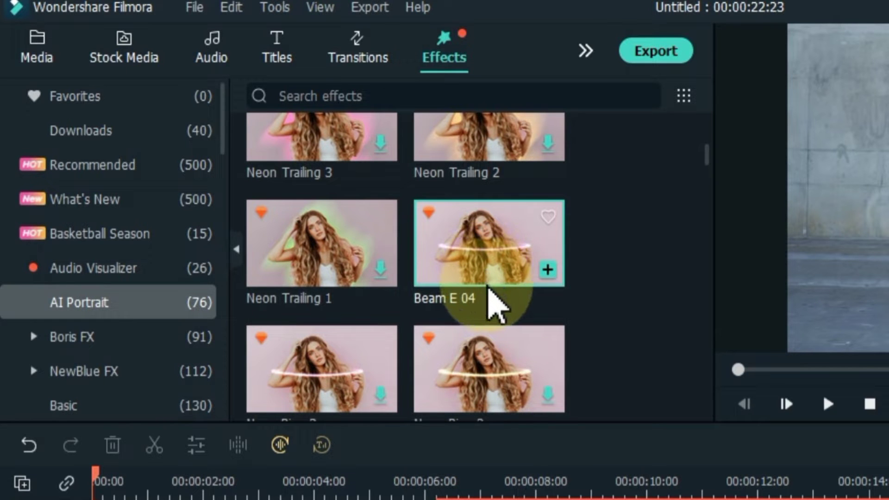
Drop Beam E 04 on track 2 at the start and play it back to check the glow
drag(491, 253, 113, 499)
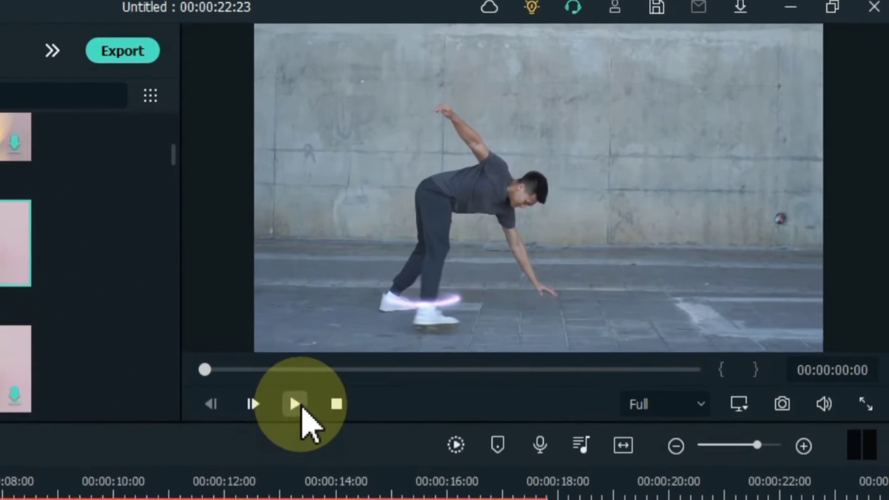
click(295, 404)
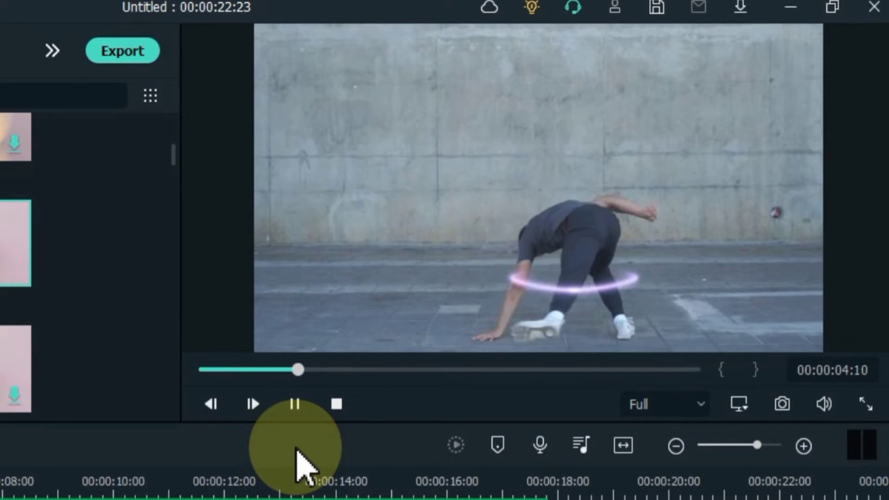
key(space)
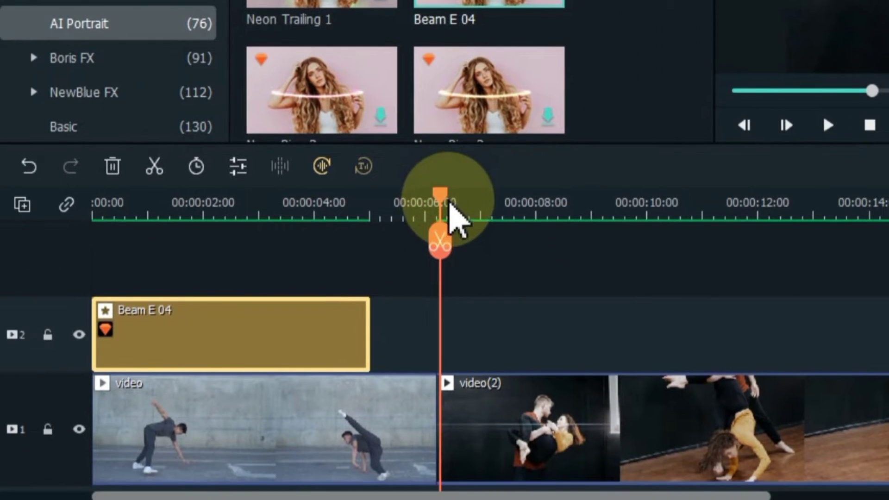
drag(447, 198, 425, 205)
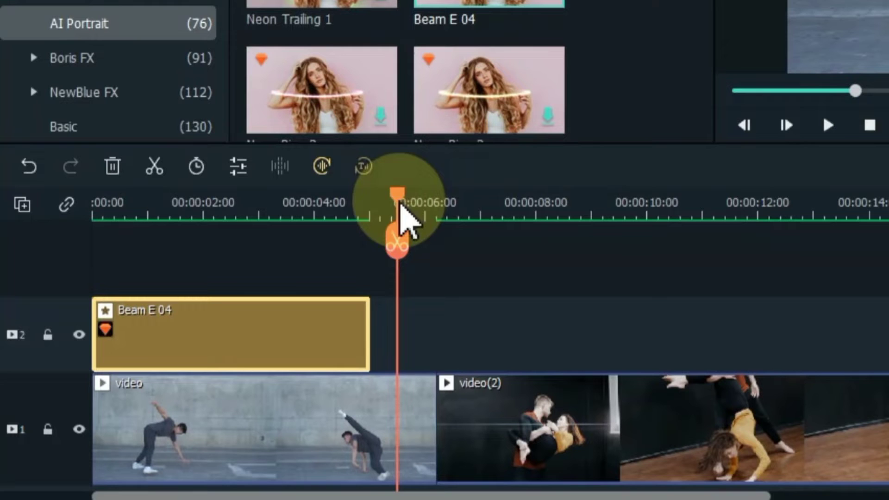
Trim Beam E 04 to about two seconds long
click(310, 336)
drag(367, 338, 209, 315)
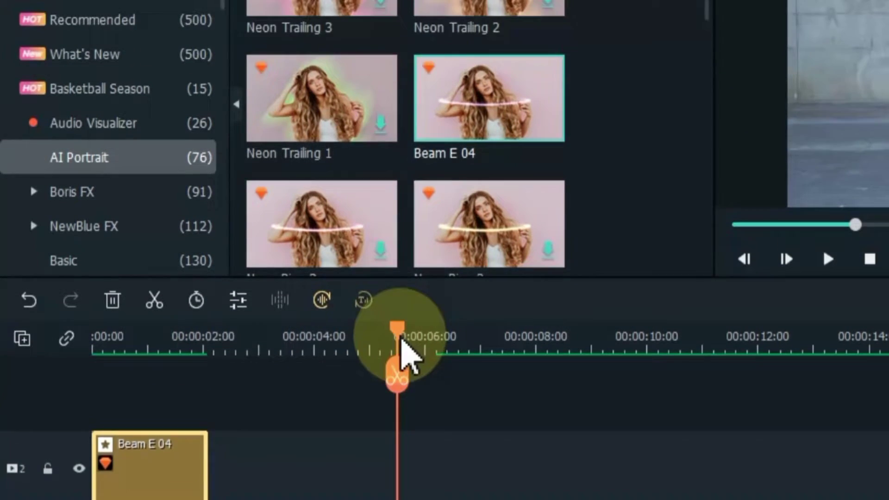
drag(399, 203, 262, 203)
Add Burning Outline 2 after Beam E 04, split it at the playhead and delete the rest
scroll(731, 212, down, 15)
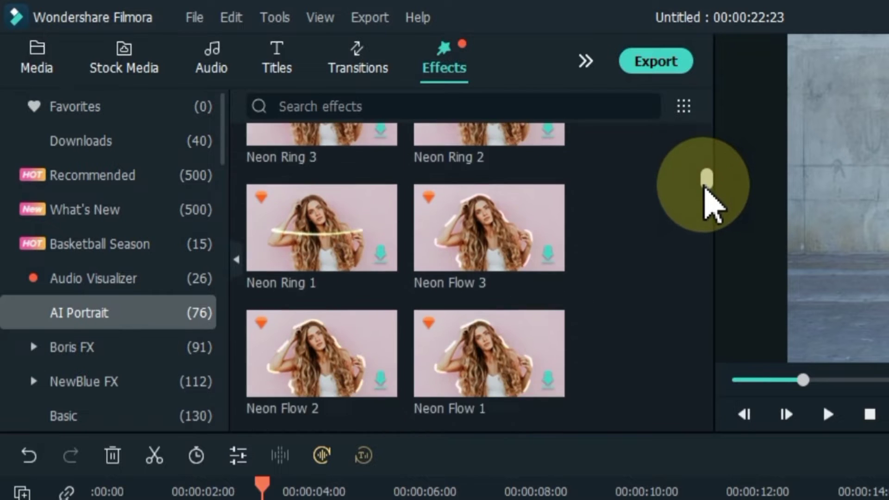
scroll(715, 218, down, 10)
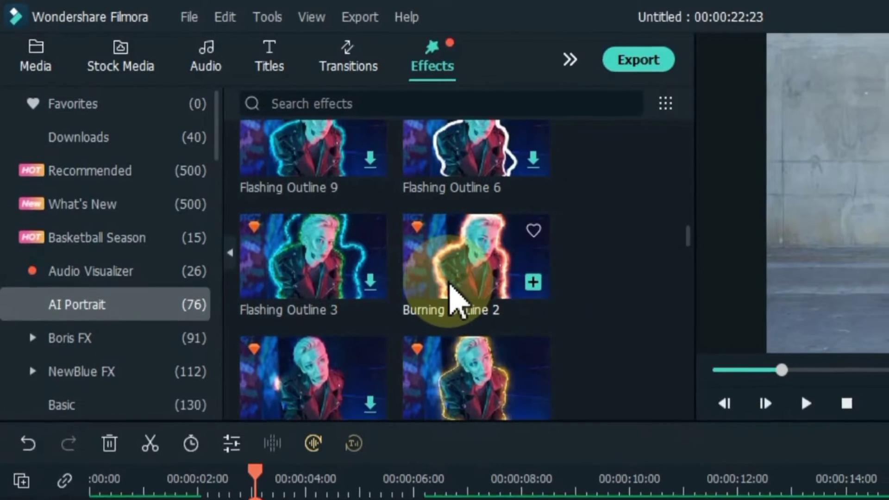
mouse_move(452, 296)
mouse_down()
mouse_move(465, 305)
mouse_move(270, 499)
mouse_up()
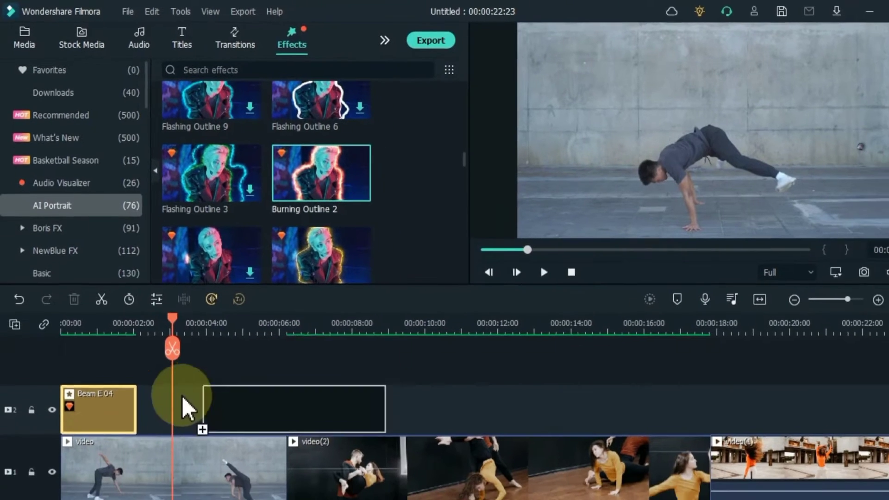
drag(182, 398, 188, 409)
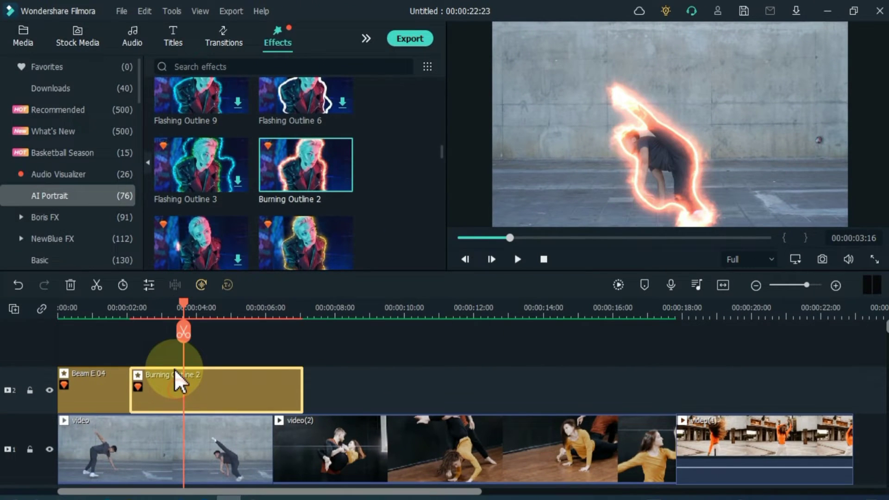
click(180, 330)
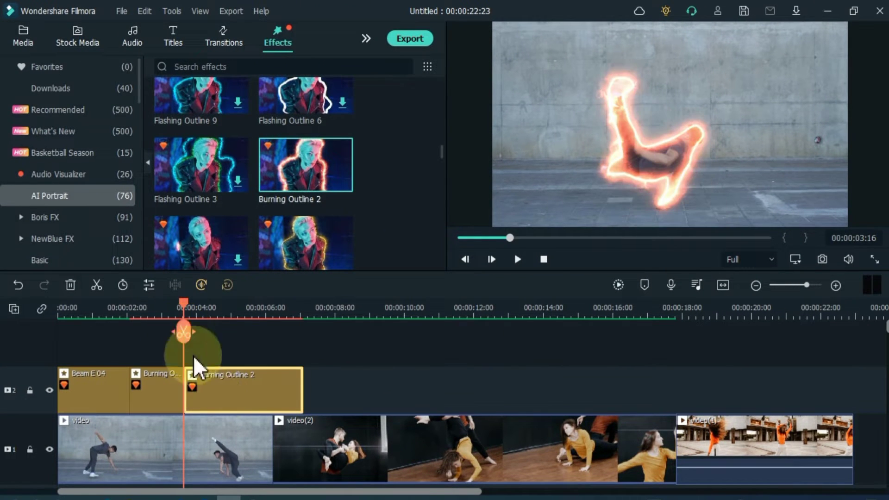
key(Delete)
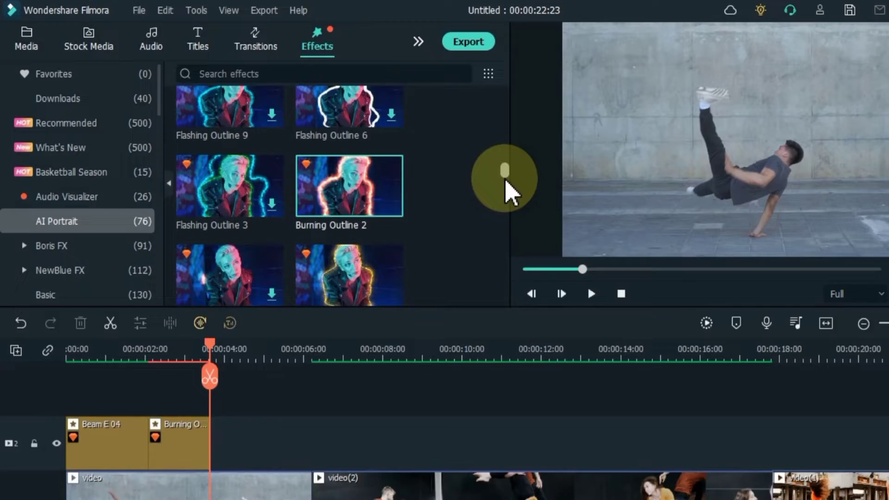
Add Burning Outline 6 after it, trimmed to end near six seconds
scroll(573, 201, down, 5)
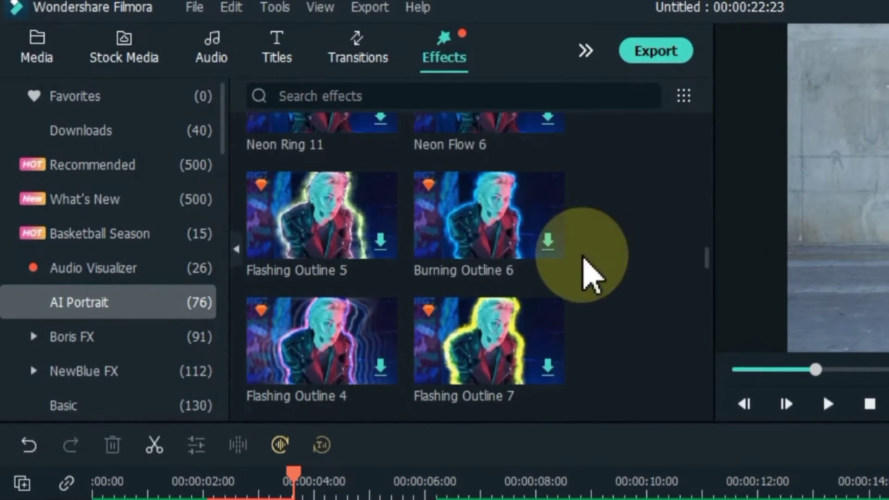
click(388, 205)
mouse_move(482, 260)
mouse_down()
mouse_move(477, 255)
mouse_move(357, 499)
mouse_move(319, 499)
mouse_up()
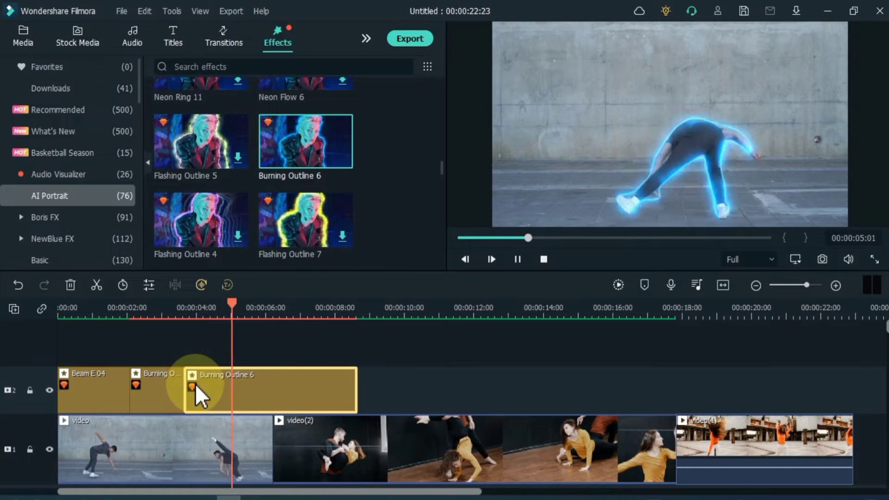
key(space)
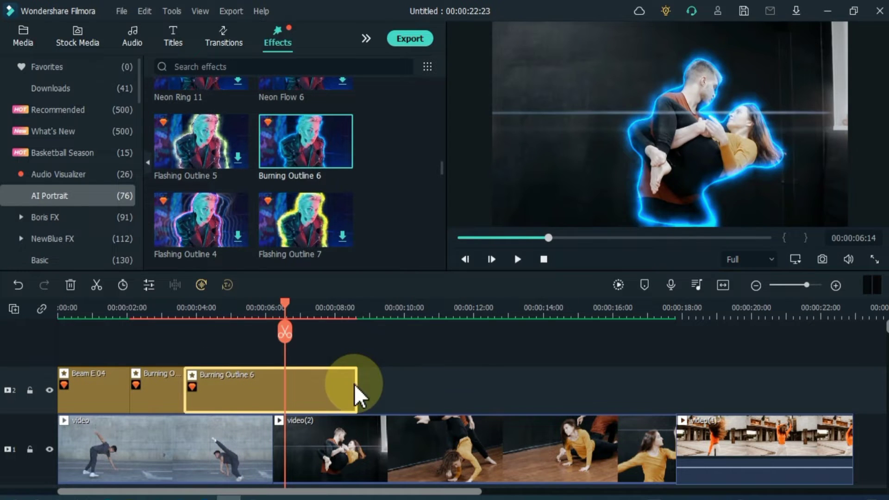
mouse_move(343, 395)
mouse_down()
mouse_move(278, 389)
mouse_move(287, 394)
mouse_up()
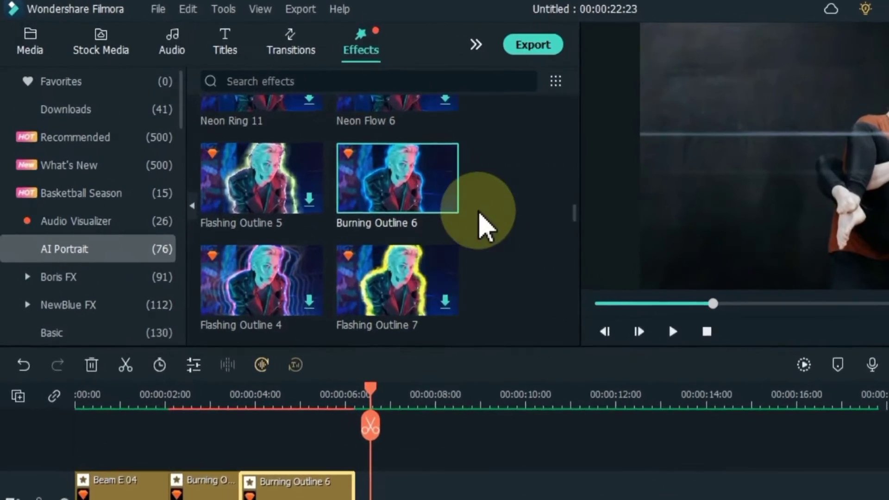
Add Flashing Outline 4 at 00:00:06:05, shortened to end near eight seconds
click(377, 161)
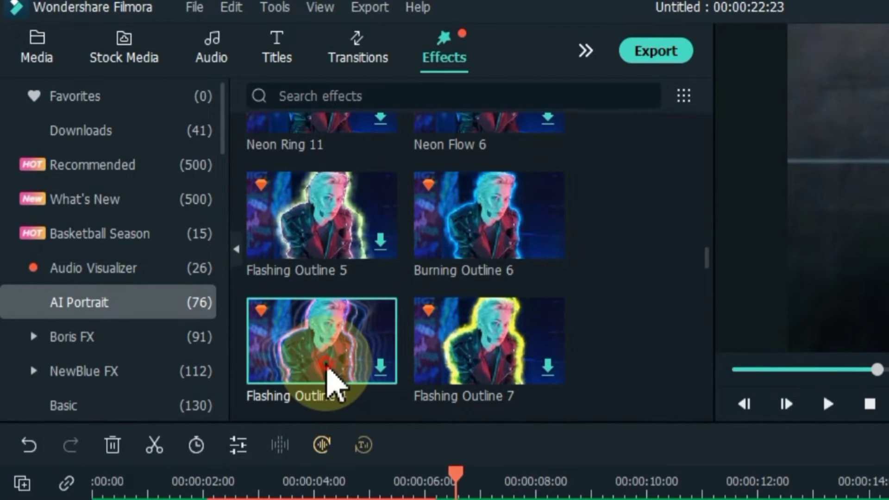
drag(328, 366, 453, 453)
key(space)
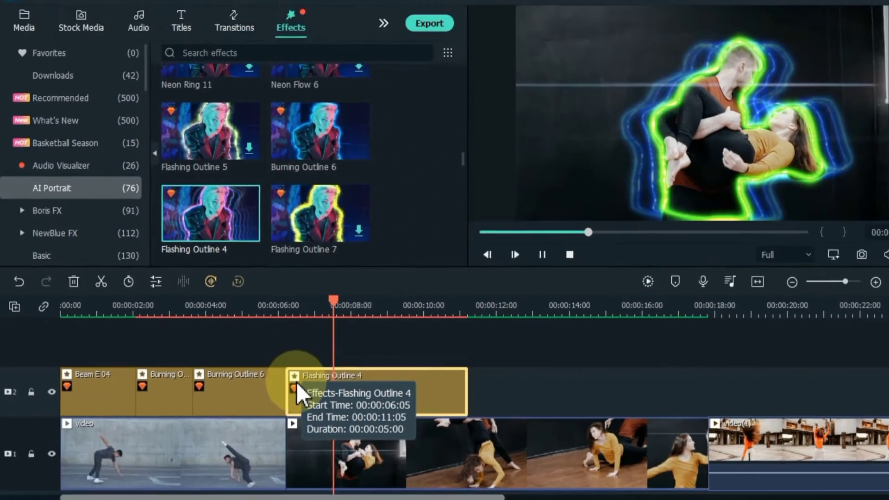
drag(297, 384, 342, 397)
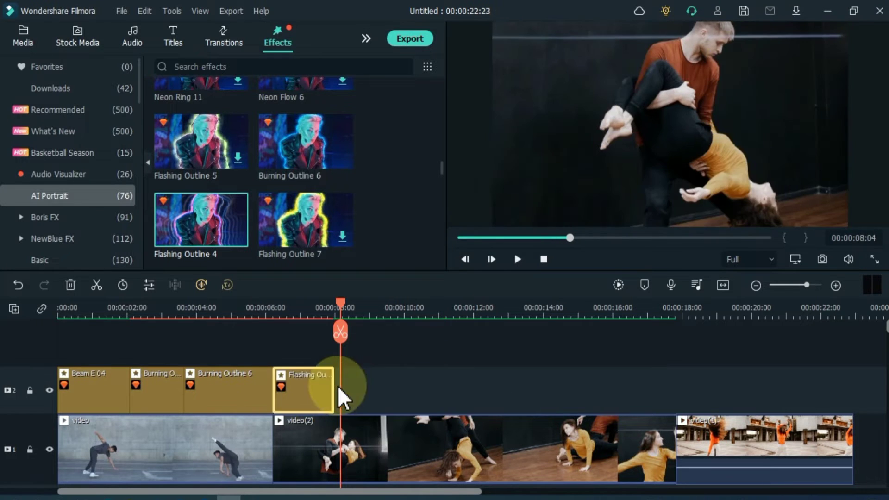
Add Clone Ghost after Flashing Outline 4 and cut it off at about 00:00:09:19
scroll(442, 178, down, 1)
scroll(442, 178, down, 10)
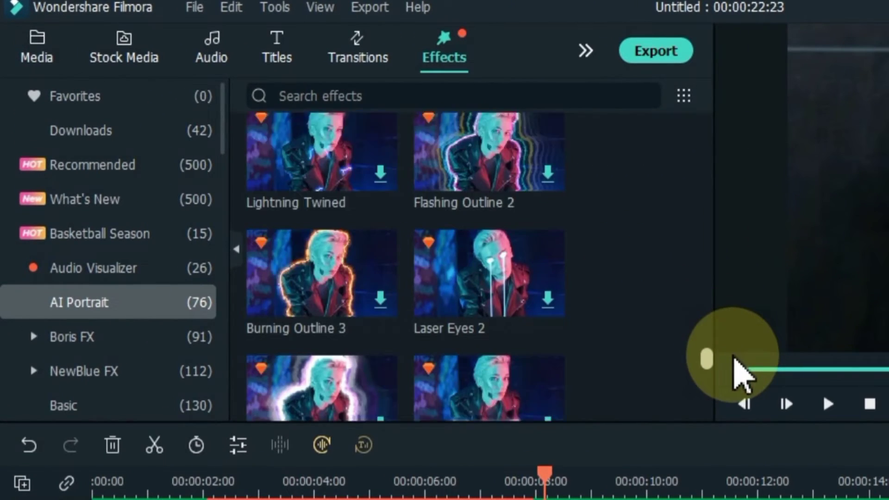
mouse_move(735, 359)
mouse_down()
mouse_move(748, 384)
mouse_move(742, 388)
mouse_up()
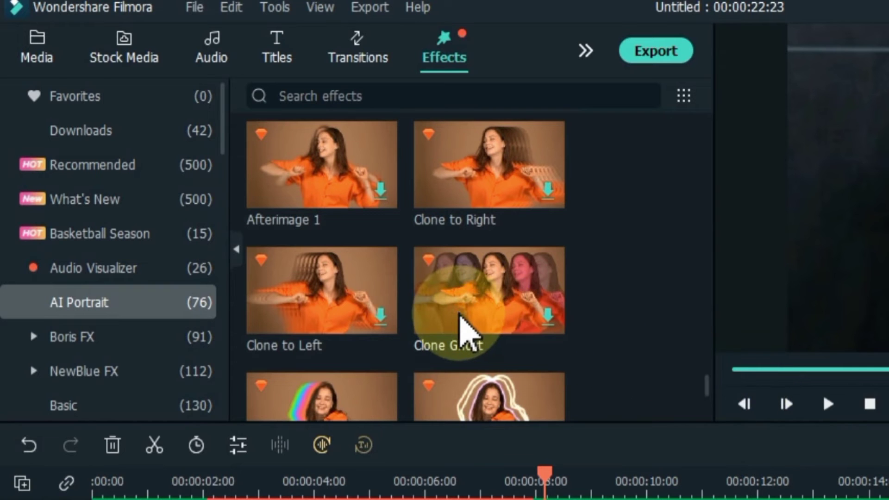
mouse_move(460, 310)
mouse_down()
mouse_move(558, 386)
mouse_move(582, 499)
mouse_move(534, 499)
mouse_up()
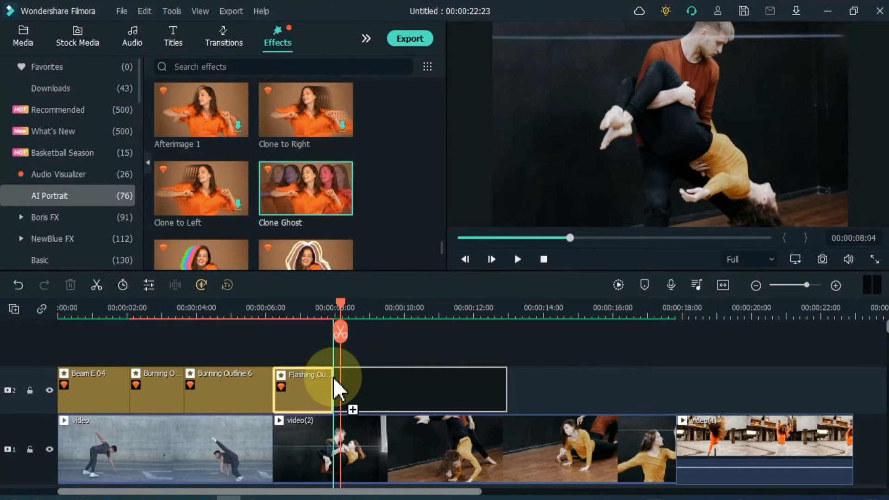
drag(332, 377, 334, 379)
drag(347, 303, 427, 308)
click(433, 337)
click(458, 379)
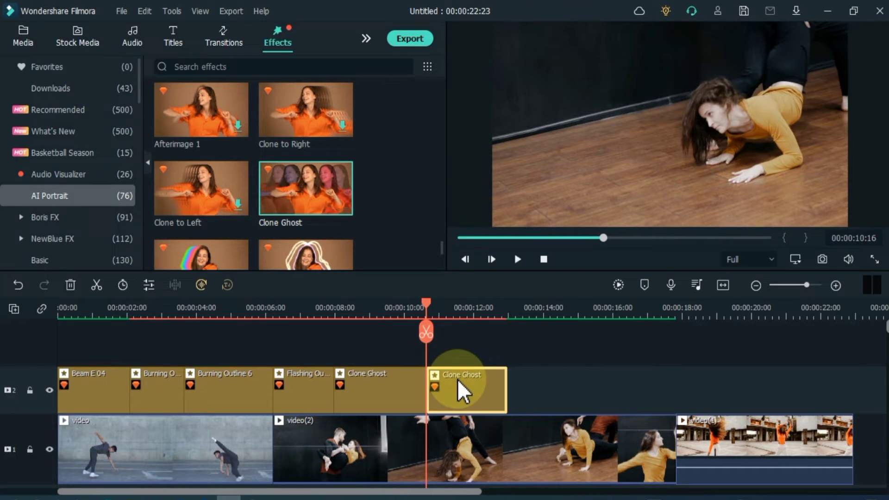
key(Delete)
Place Beam E 03 after Clone Ghost on the effect track and preview it
scroll(442, 249, down, 5)
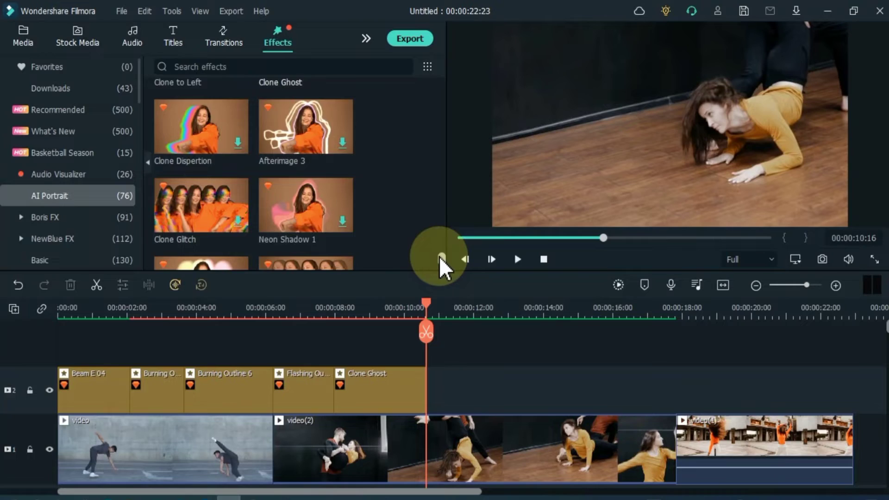
scroll(306, 221, down, 5)
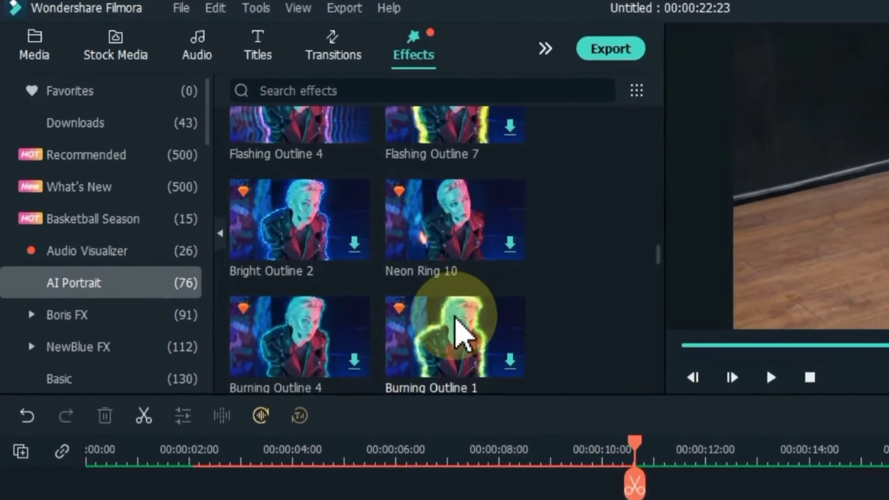
scroll(311, 224, down, 3)
mouse_move(278, 354)
mouse_down()
mouse_move(288, 367)
mouse_move(549, 434)
mouse_move(721, 499)
mouse_move(705, 499)
mouse_up()
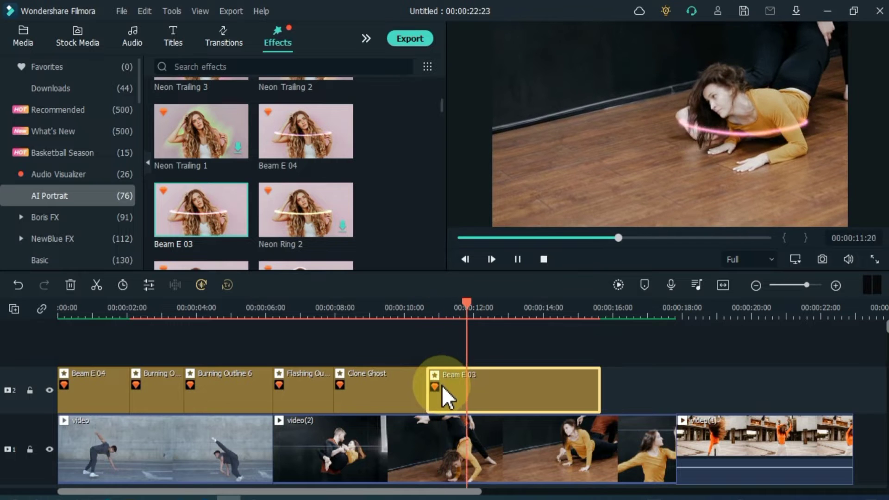
key(space)
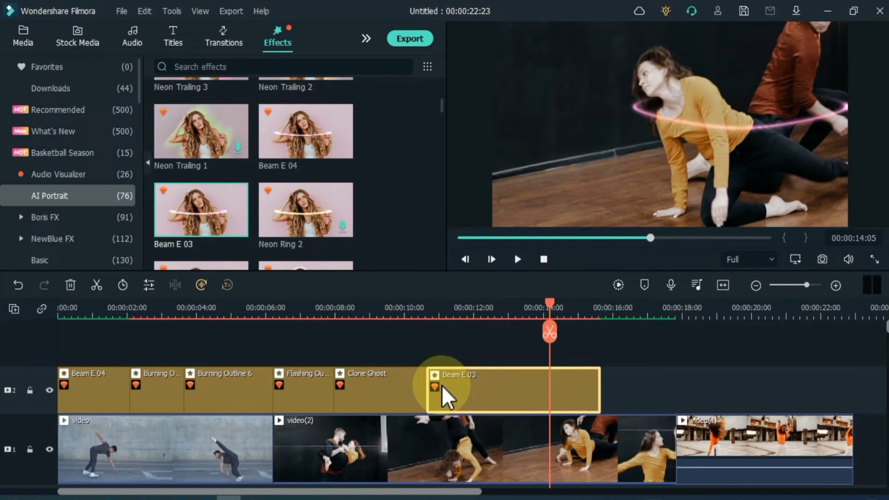
key(space)
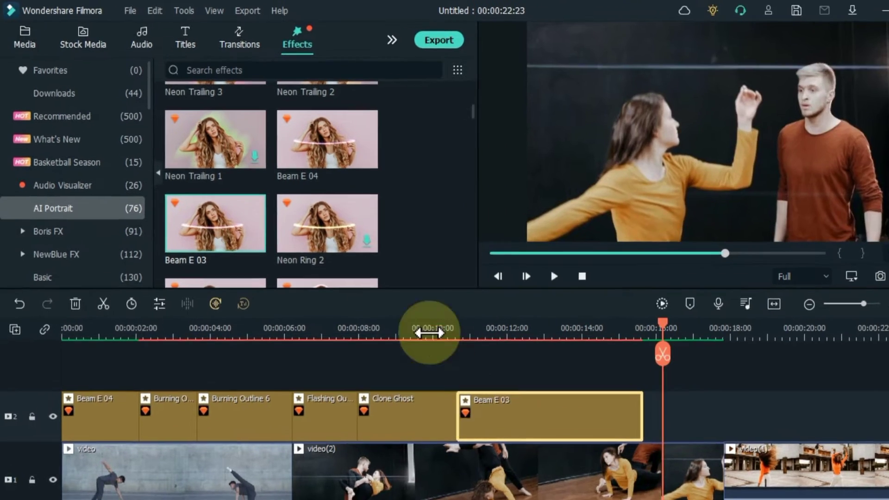
drag(473, 111, 343, 155)
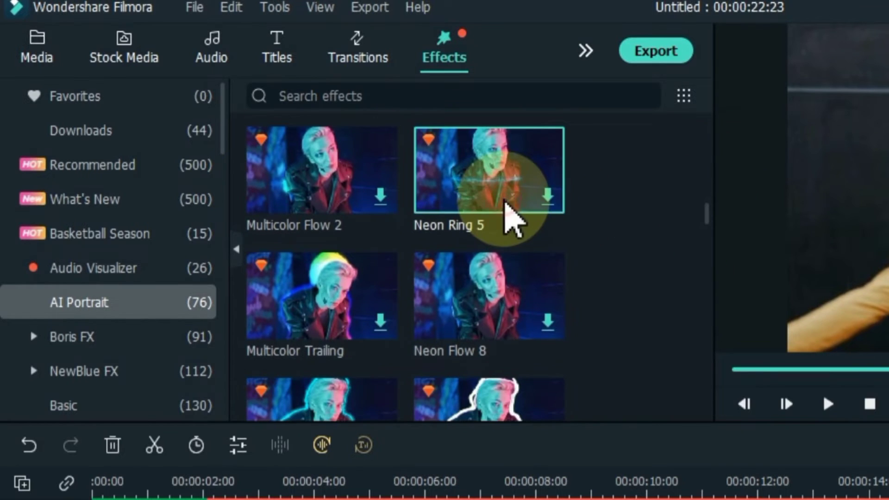
Place Neon Ring 5 after Beam E 03 and shorten its end
drag(505, 203, 606, 387)
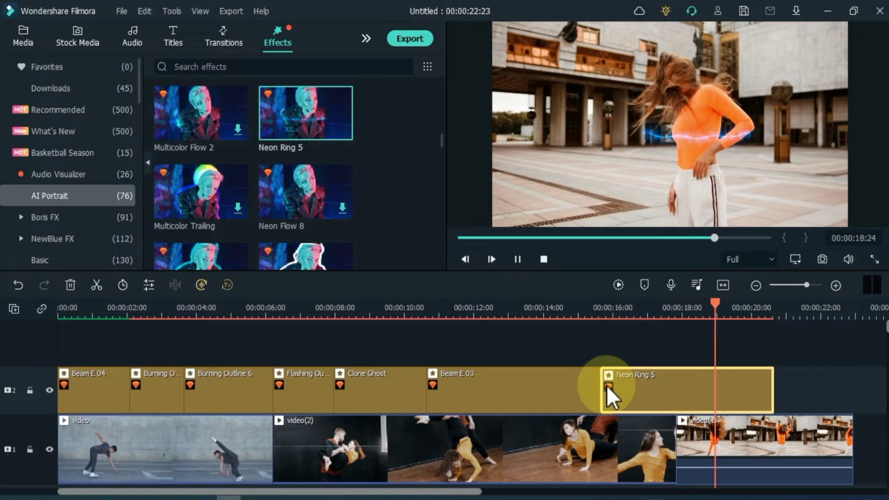
key(space)
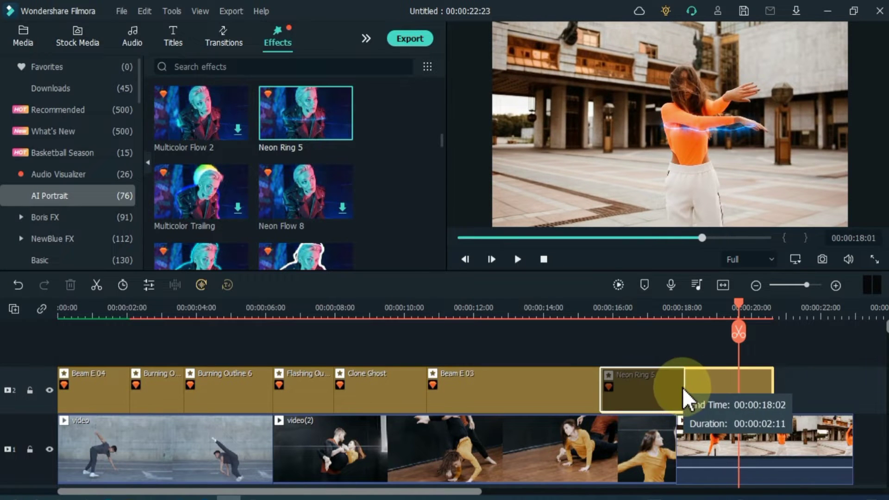
drag(682, 387, 682, 387)
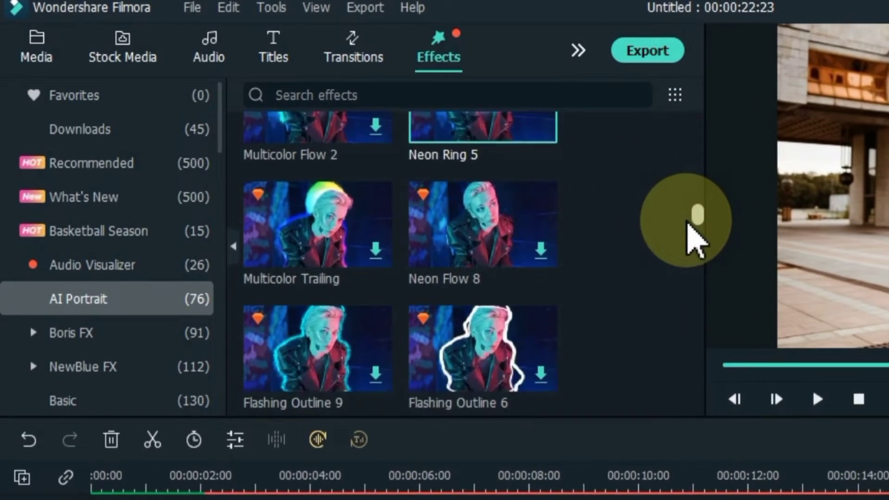
Add Flashing Outline 9 after Neon Ring 5, cut at the playhead and remove the rest
scroll(688, 225, down, 2)
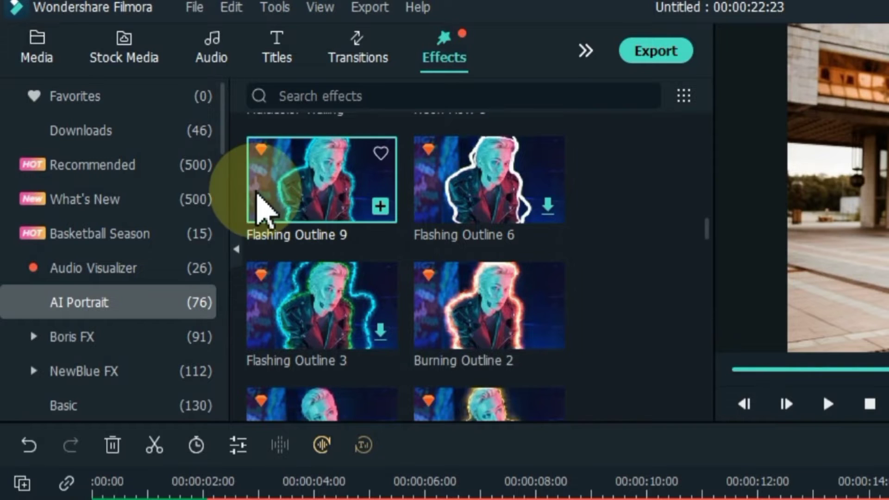
drag(262, 206, 678, 369)
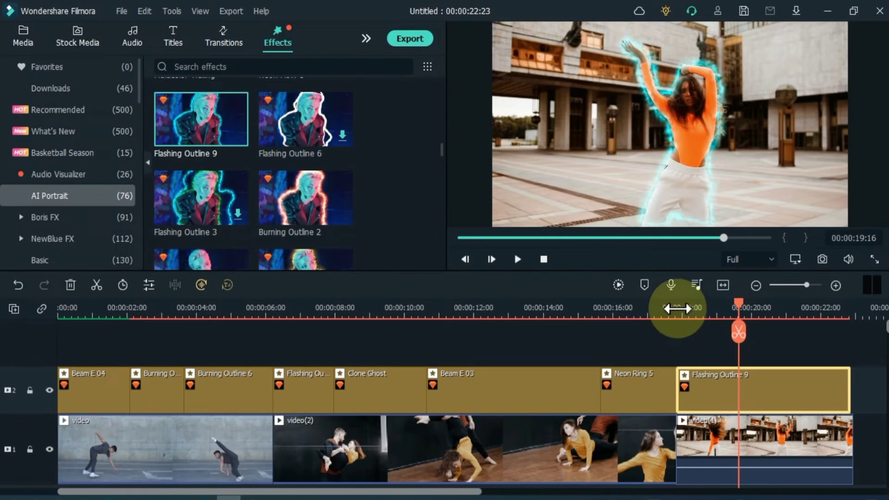
key(space)
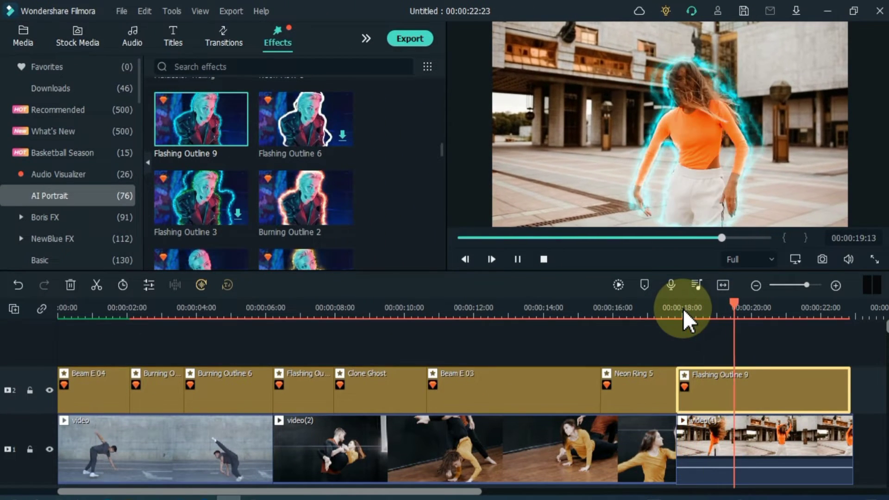
click(739, 343)
key(Delete)
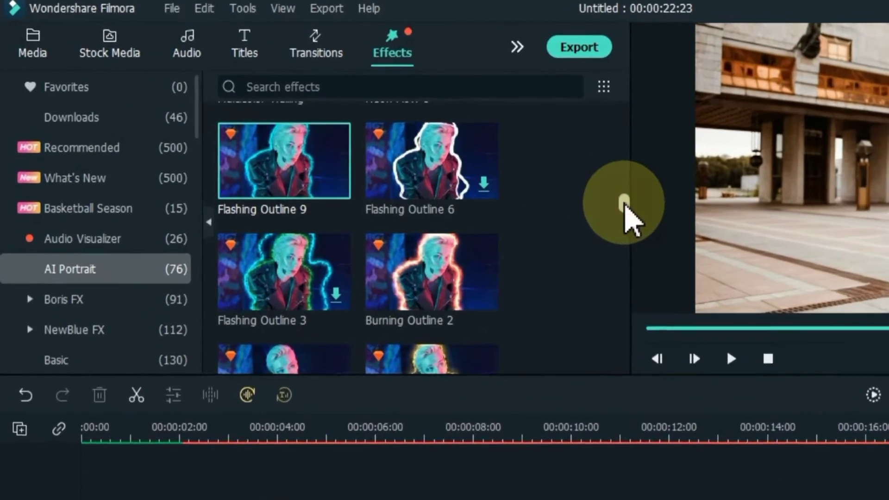
Add Burning Outline 5 after Flashing Outline 9 and split it at the playhead
scroll(494, 184, down, 4)
mouse_move(391, 187)
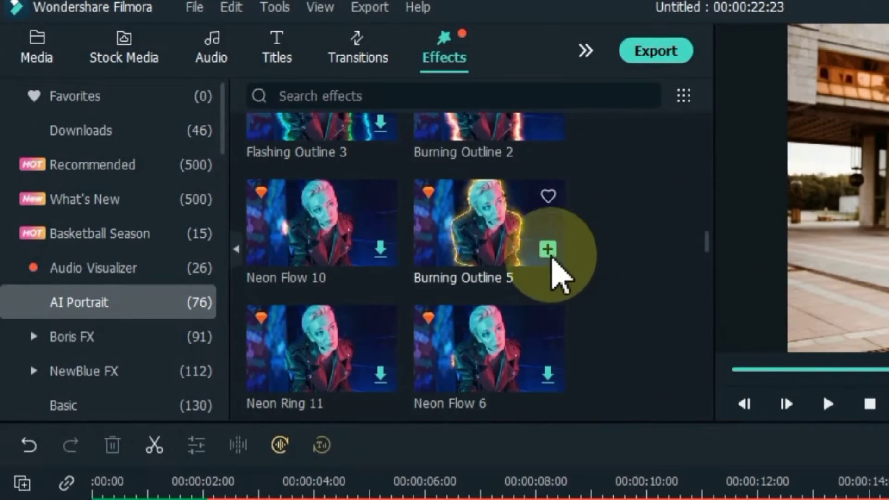
mouse_move(466, 271)
mouse_down()
mouse_move(540, 264)
mouse_move(888, 499)
mouse_up()
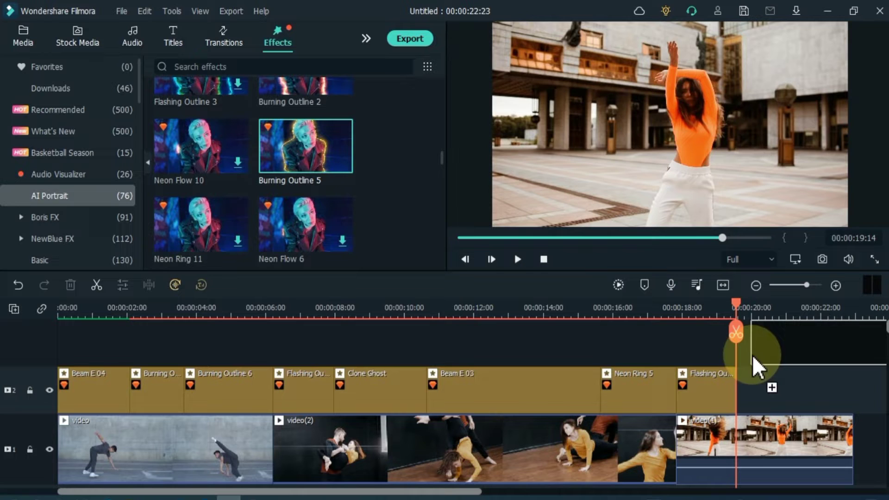
drag(746, 374, 745, 374)
key(space)
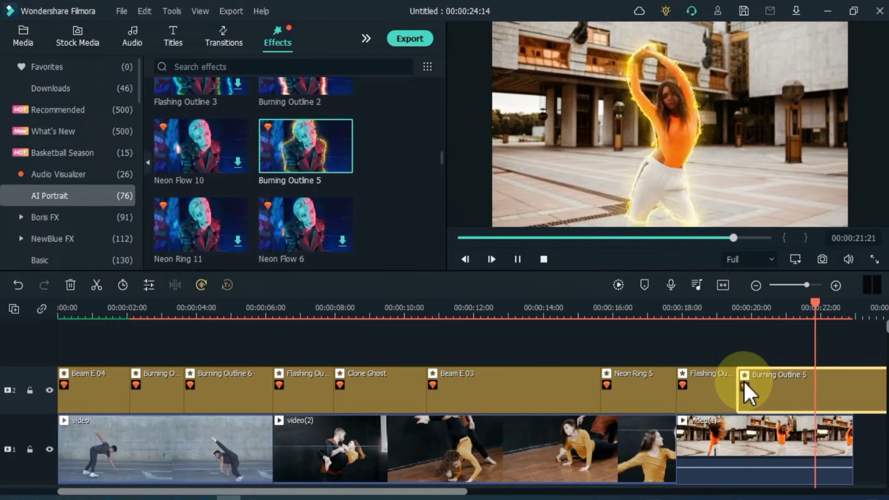
drag(467, 497, 563, 492)
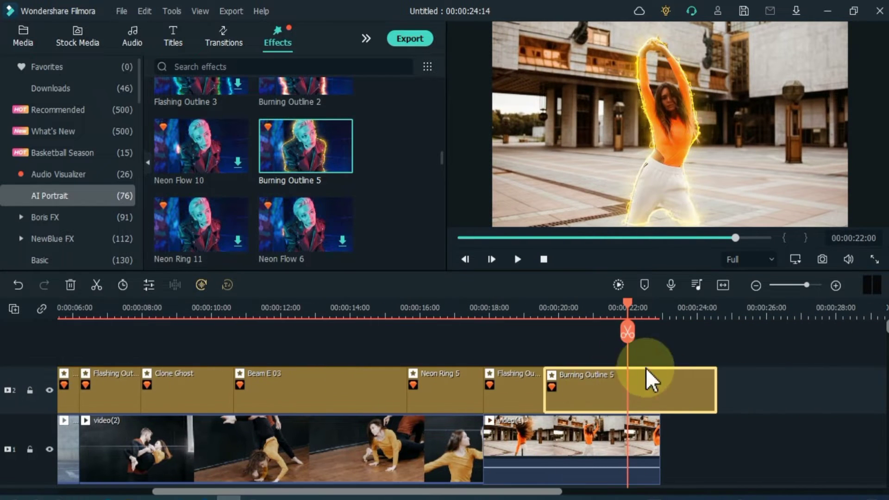
click(628, 332)
click(654, 399)
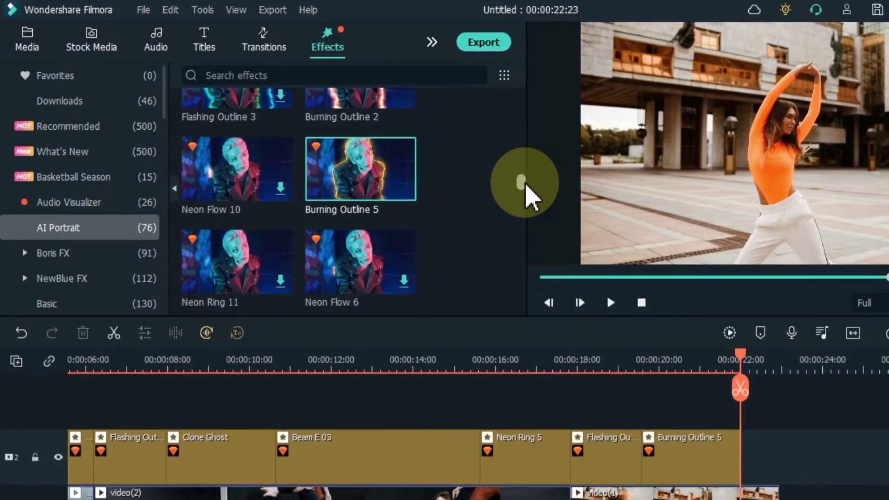
Add Burning Outline 6 at the row's end, trimmed to finish with the video, and fit the timeline
scroll(417, 173, down, 5)
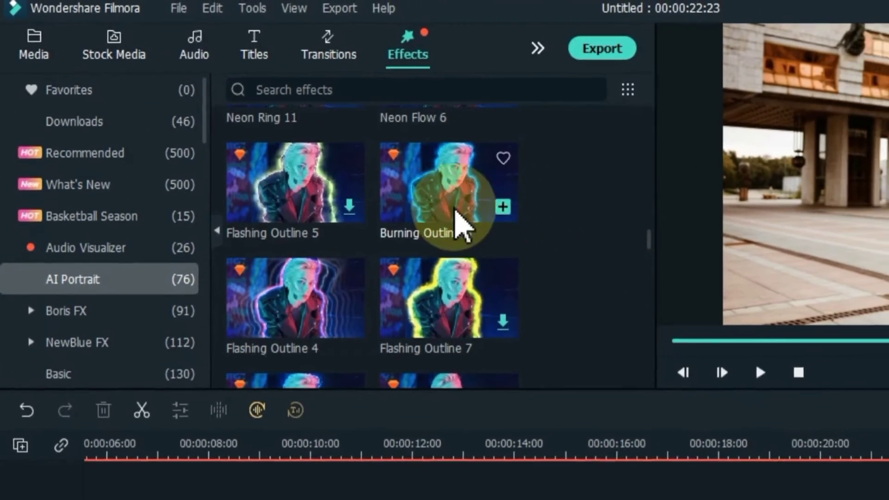
drag(509, 234, 888, 499)
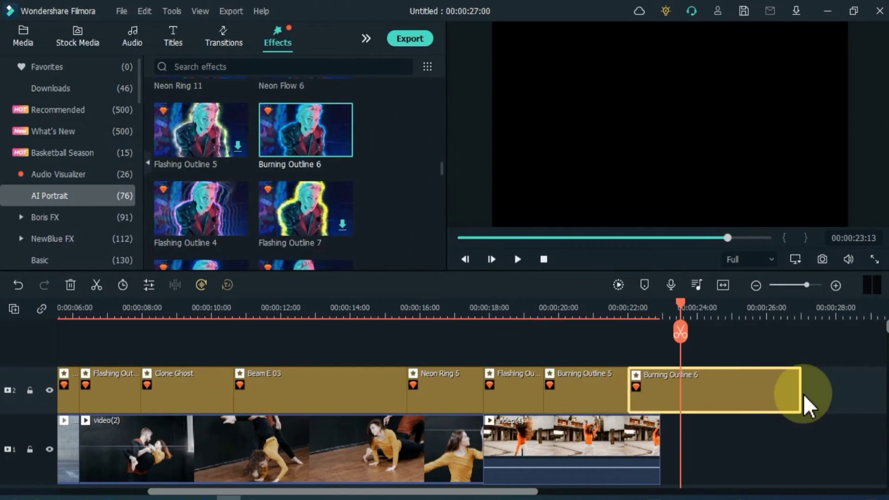
drag(805, 407, 666, 403)
click(725, 286)
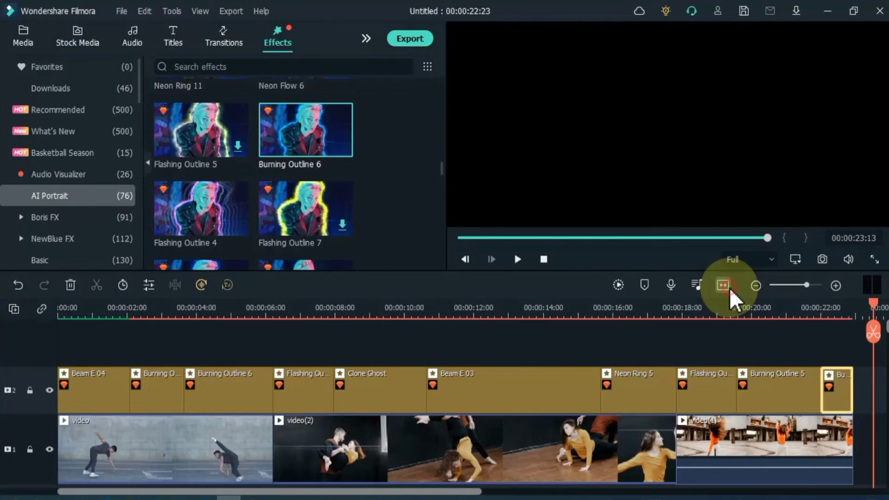
Add Burning Outline 6 on a new track 3 at 00:00, extended to about two seconds
click(74, 354)
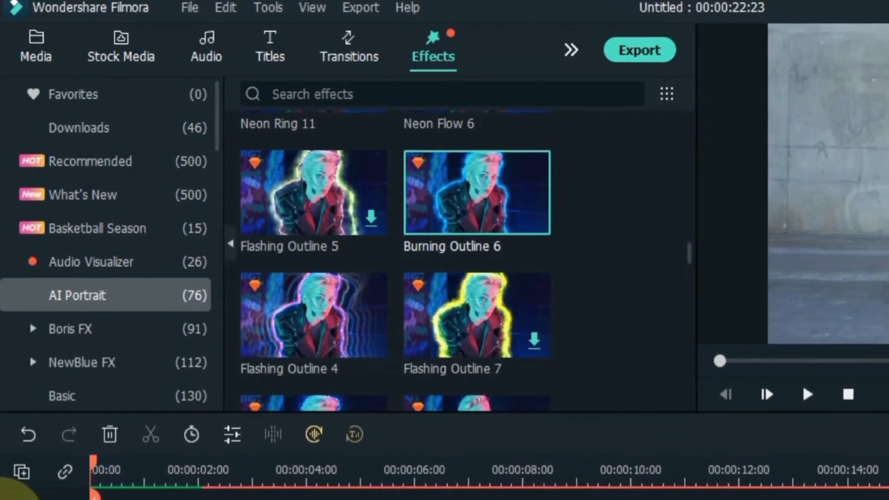
mouse_move(489, 238)
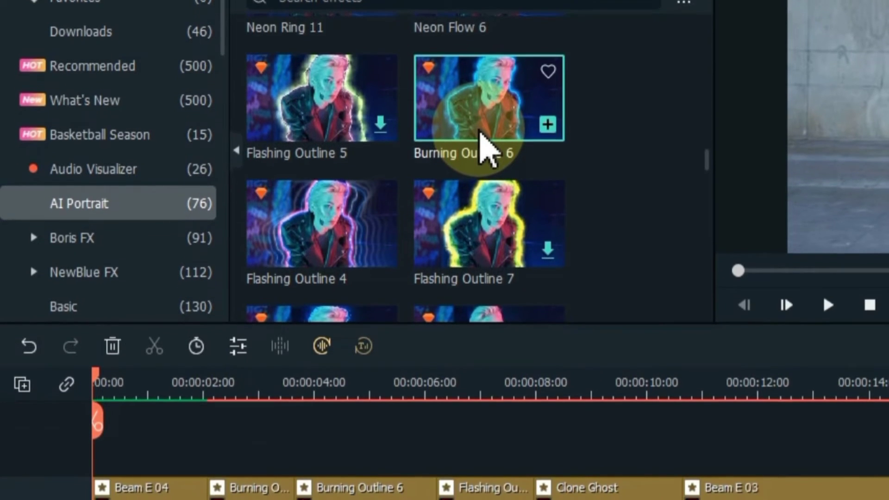
mouse_move(480, 134)
mouse_down()
mouse_move(422, 158)
mouse_move(115, 472)
mouse_up()
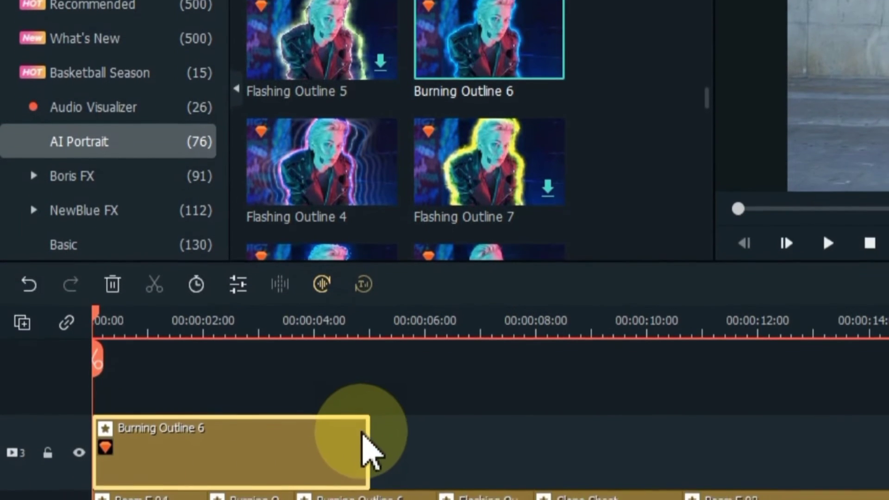
drag(155, 428, 239, 433)
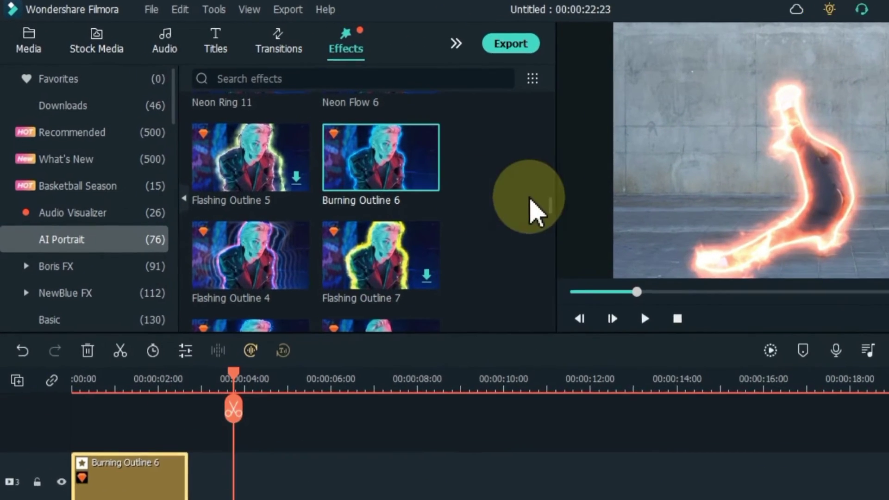
Add Burning Outline 1 on track 3 starting at 10:16 for 5:00, then scrub to check it
drag(441, 170, 441, 187)
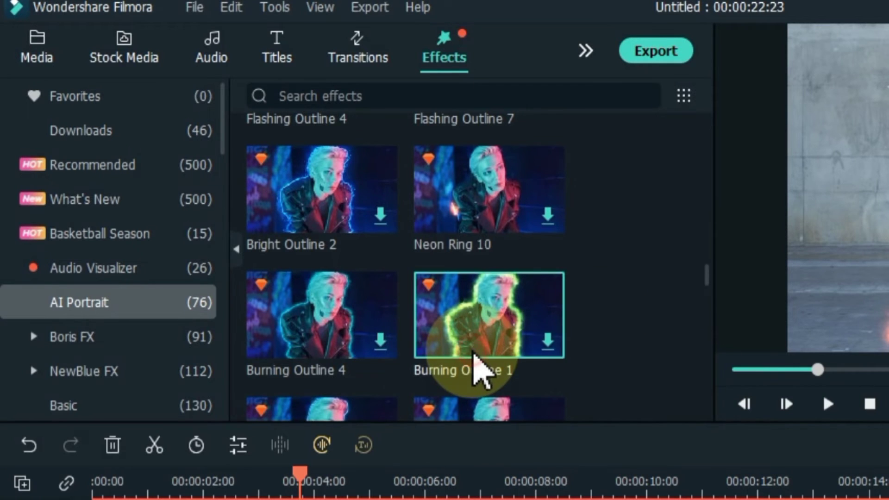
mouse_move(477, 366)
mouse_down()
mouse_move(469, 377)
mouse_move(635, 499)
mouse_move(539, 499)
mouse_up()
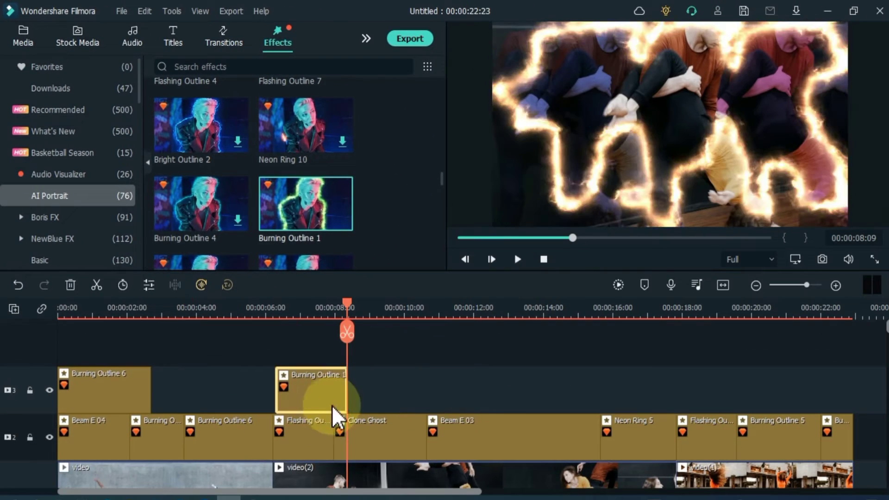
mouse_move(347, 390)
mouse_down()
mouse_move(498, 377)
mouse_move(530, 354)
mouse_up()
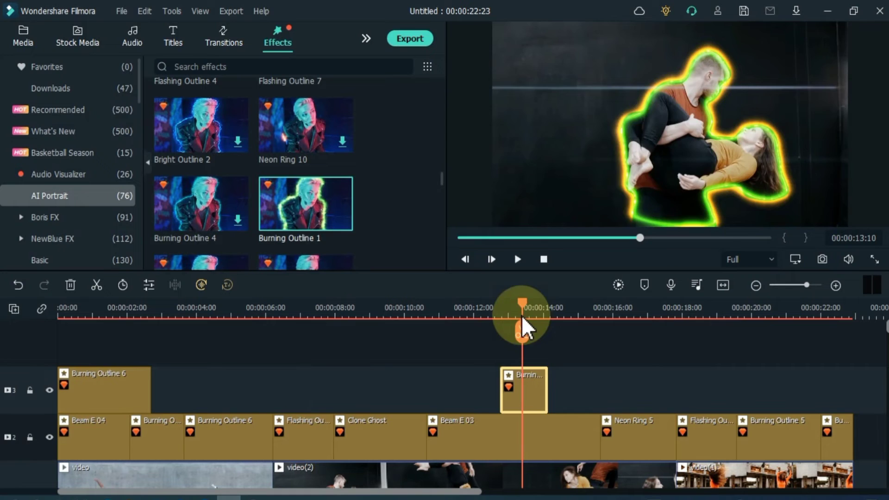
drag(548, 385, 599, 388)
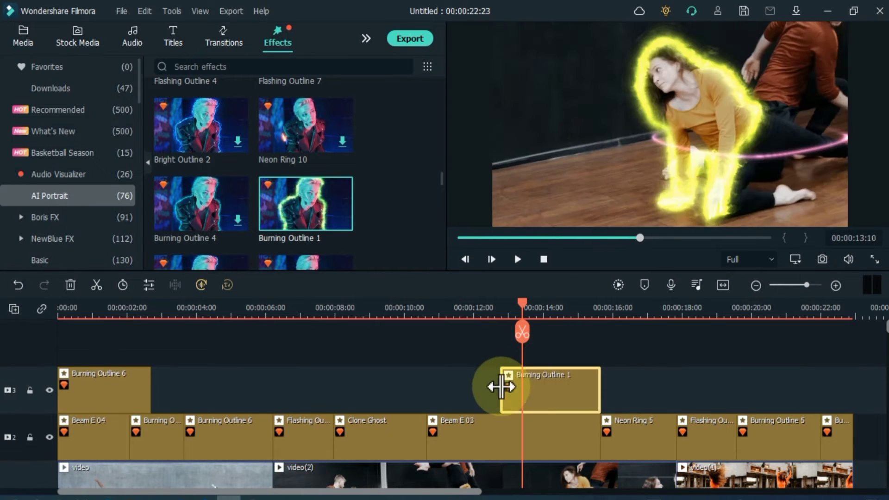
drag(502, 387, 433, 401)
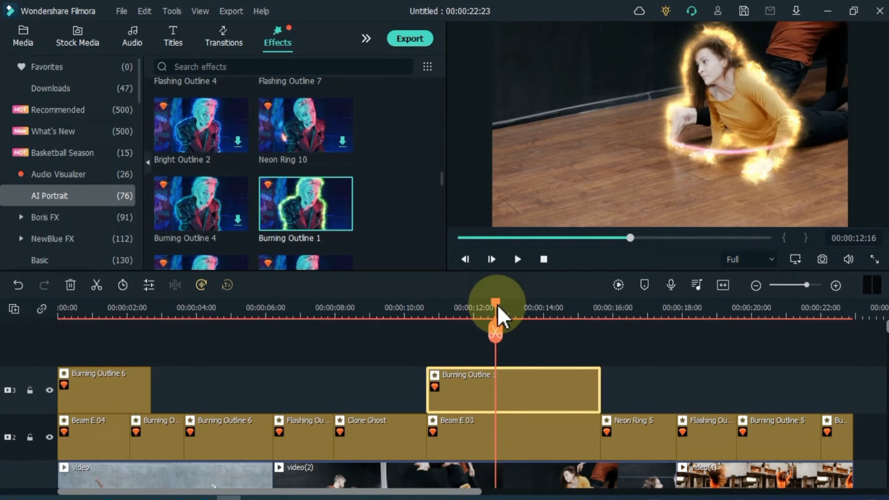
drag(539, 320, 580, 322)
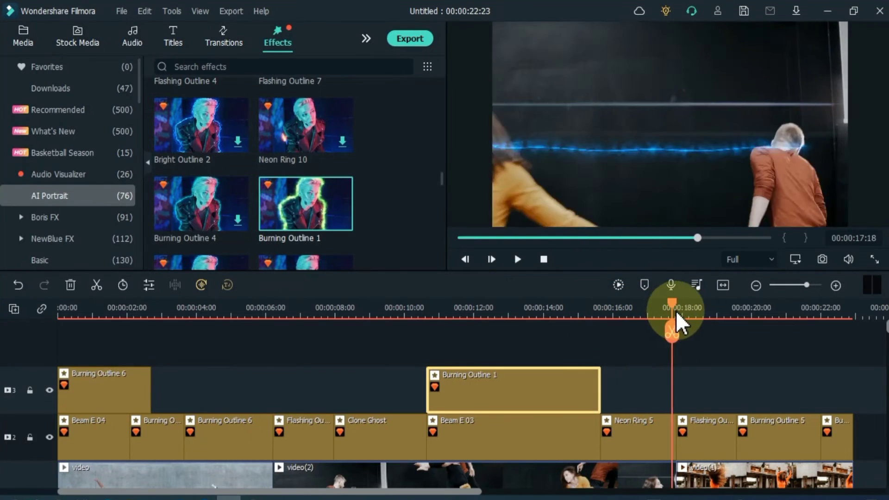
drag(677, 320, 60, 363)
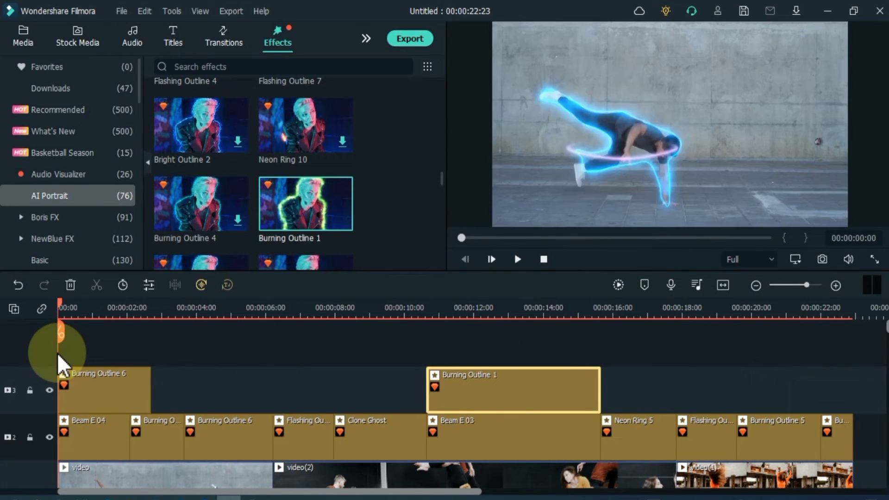
Play the saved VE Project 4 edit from the start in the preview
click(518, 260)
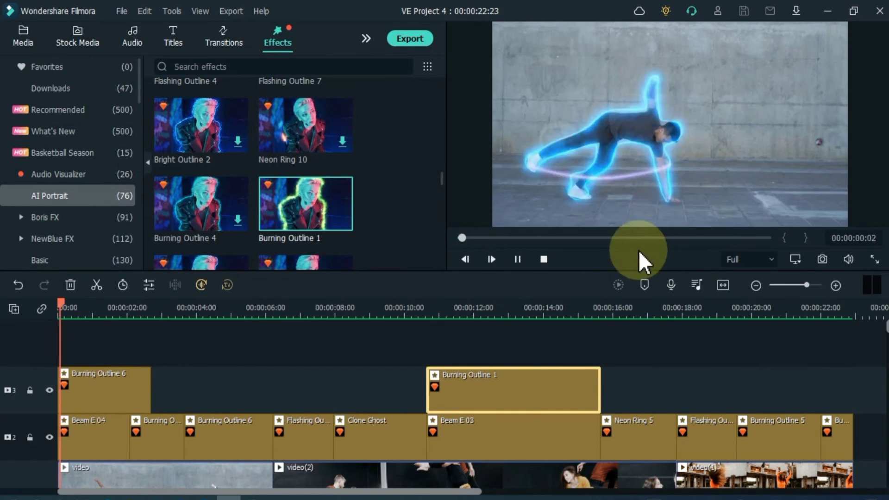